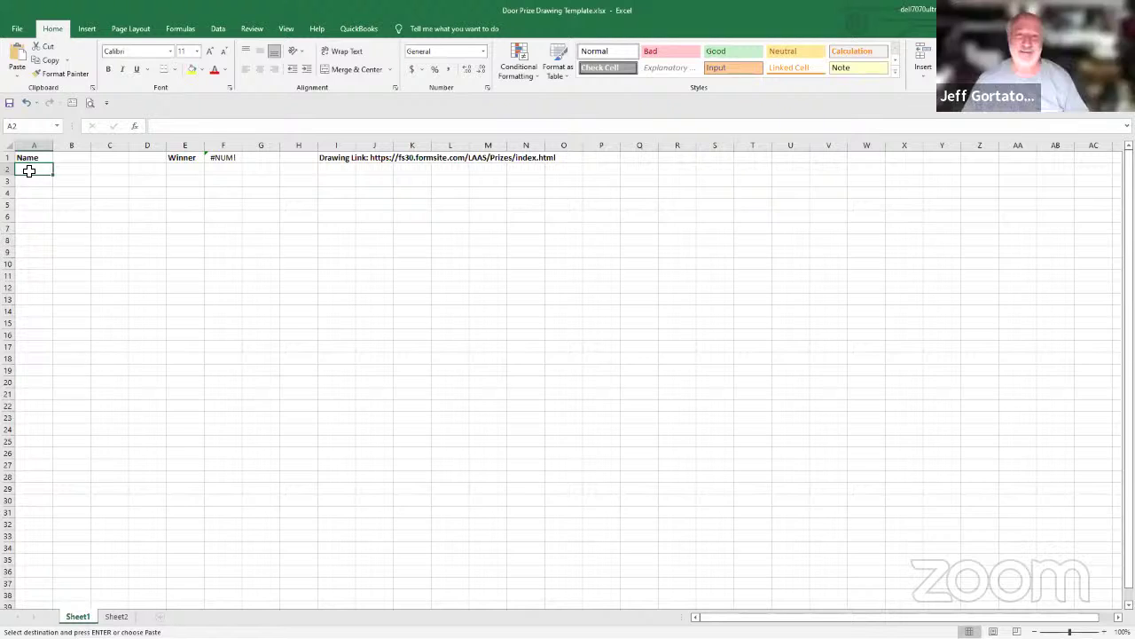
Paste the copied list of entrant names and e-mail addresses into the sheet starting at cell A2
{"action": "key", "text": "ctrl+v"}
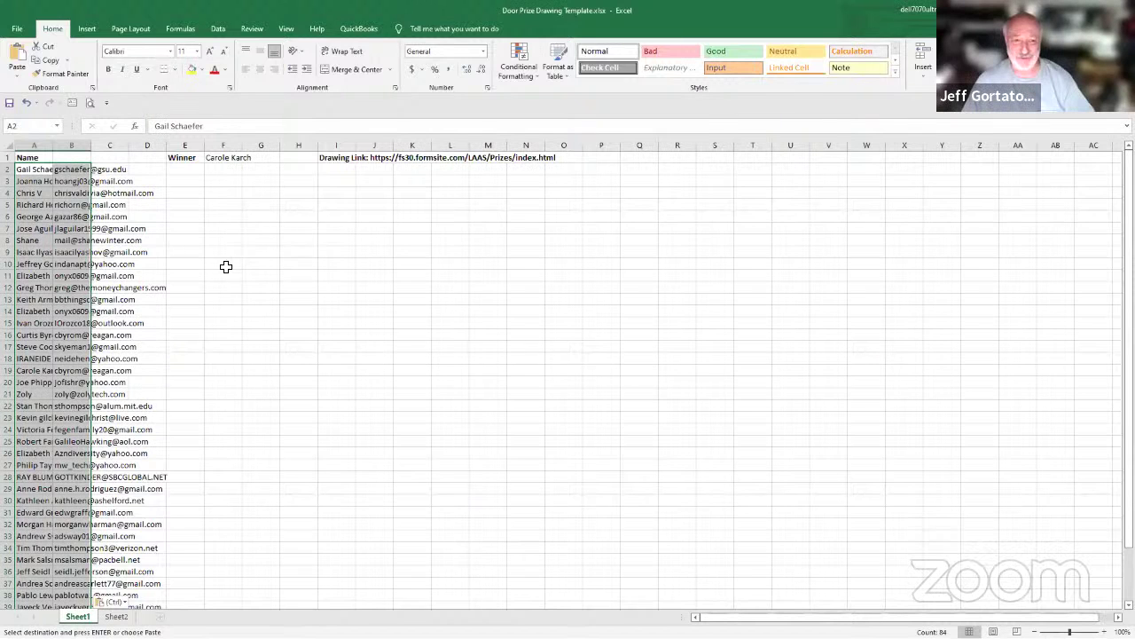
{"action": "left_click", "coordinate": [250, 250]}
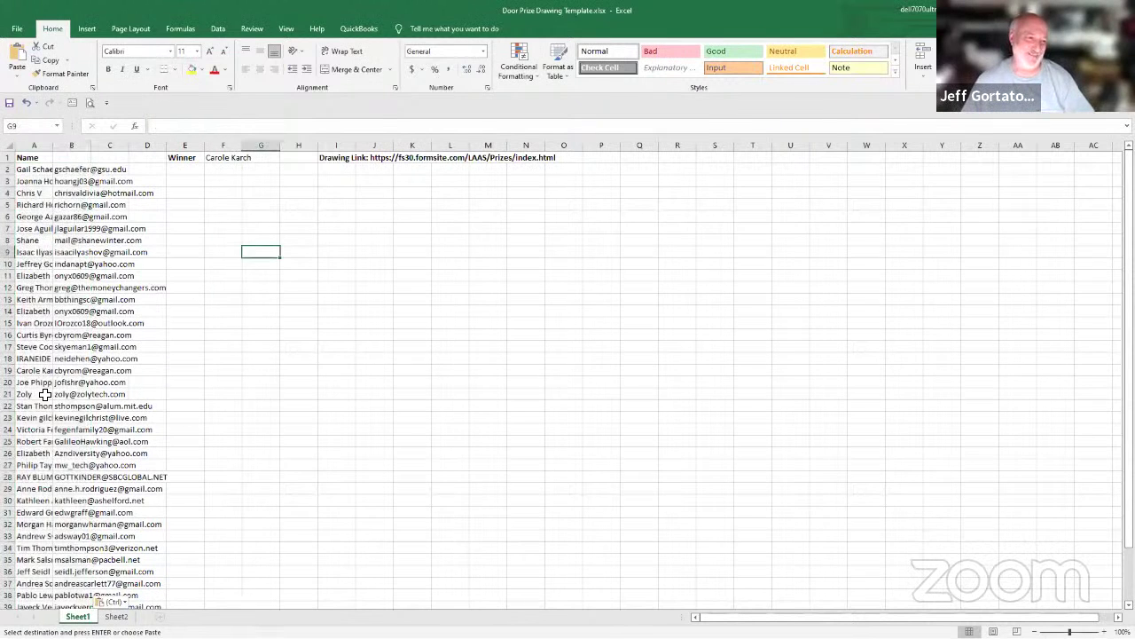
Find the drawn winner in the entrant list and delete that entry's whole row, row 19
{"action": "scroll", "coordinate": [44, 396], "scroll_direction": "down", "scroll_amount": 3}
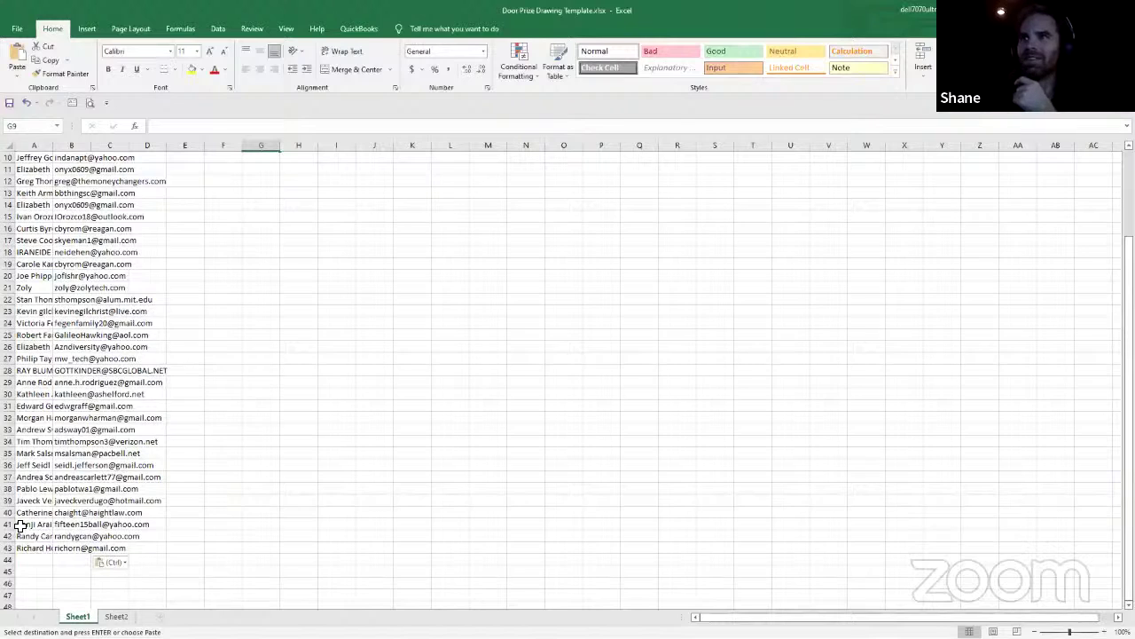
{"action": "scroll", "coordinate": [12, 397], "scroll_direction": "up", "scroll_amount": 1}
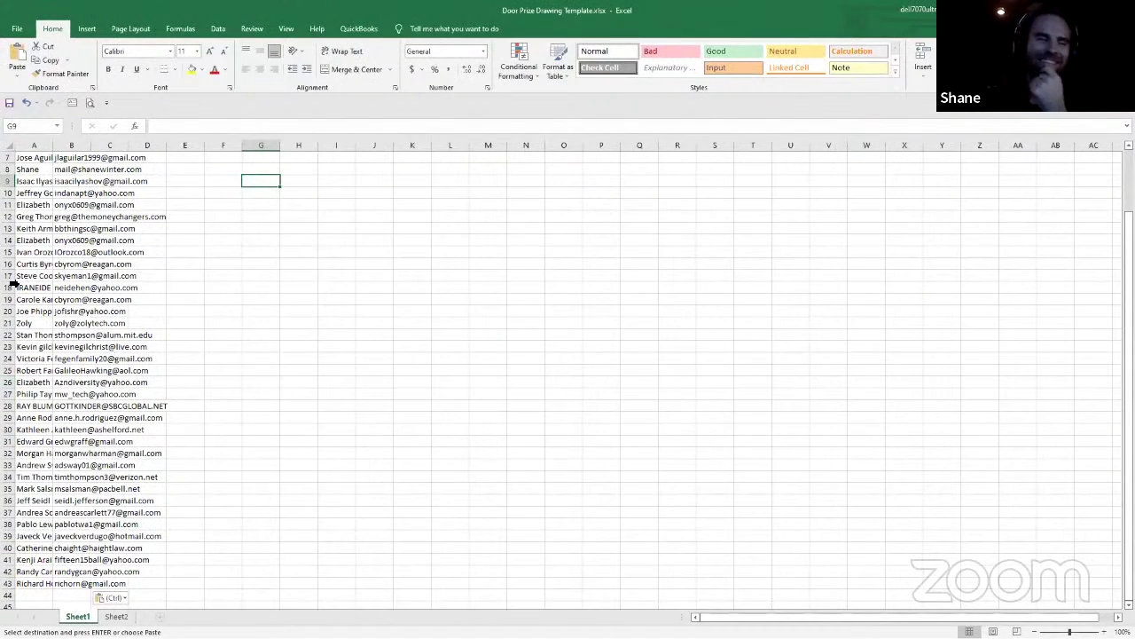
{"action": "scroll", "coordinate": [11, 266], "scroll_direction": "up", "scroll_amount": 2}
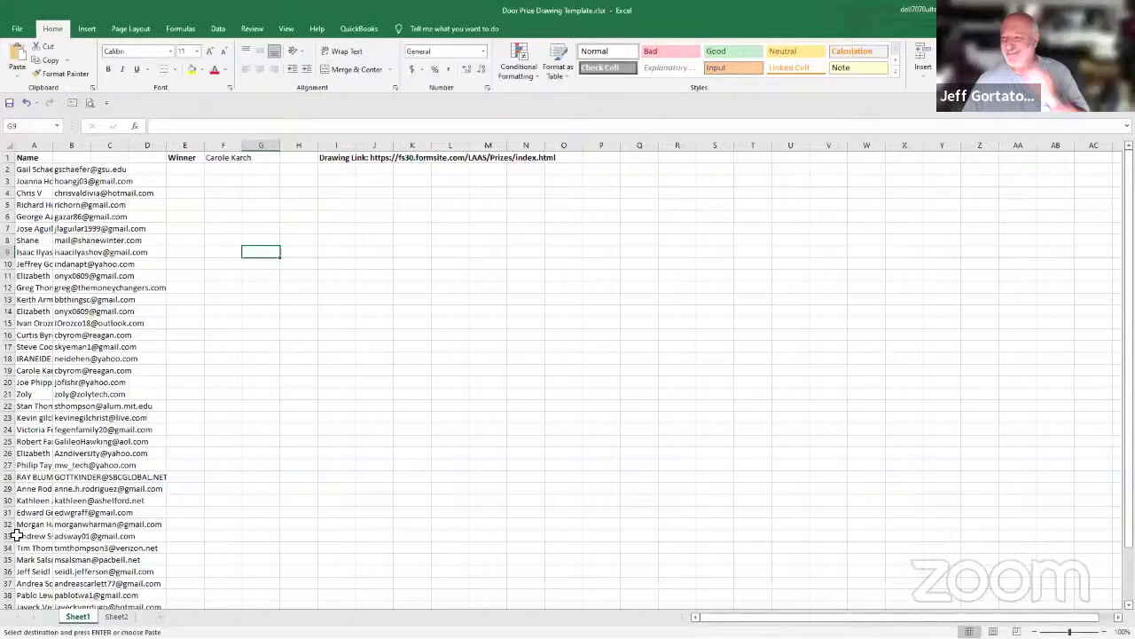
{"action": "scroll", "coordinate": [14, 537], "scroll_direction": "down", "scroll_amount": 3}
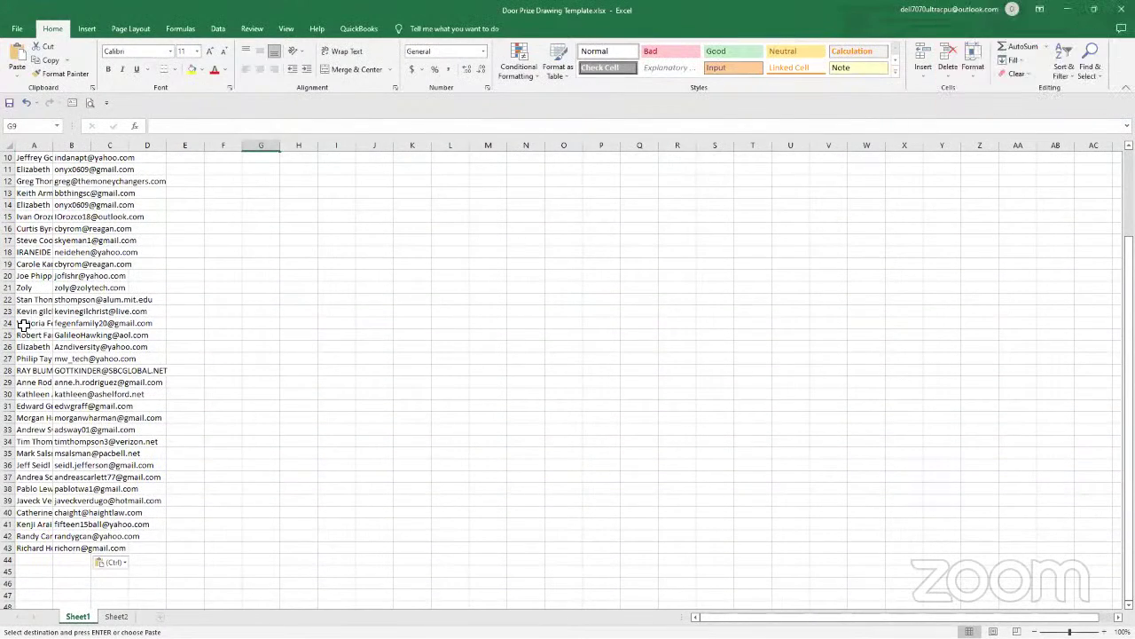
{"action": "left_click", "coordinate": [7, 263]}
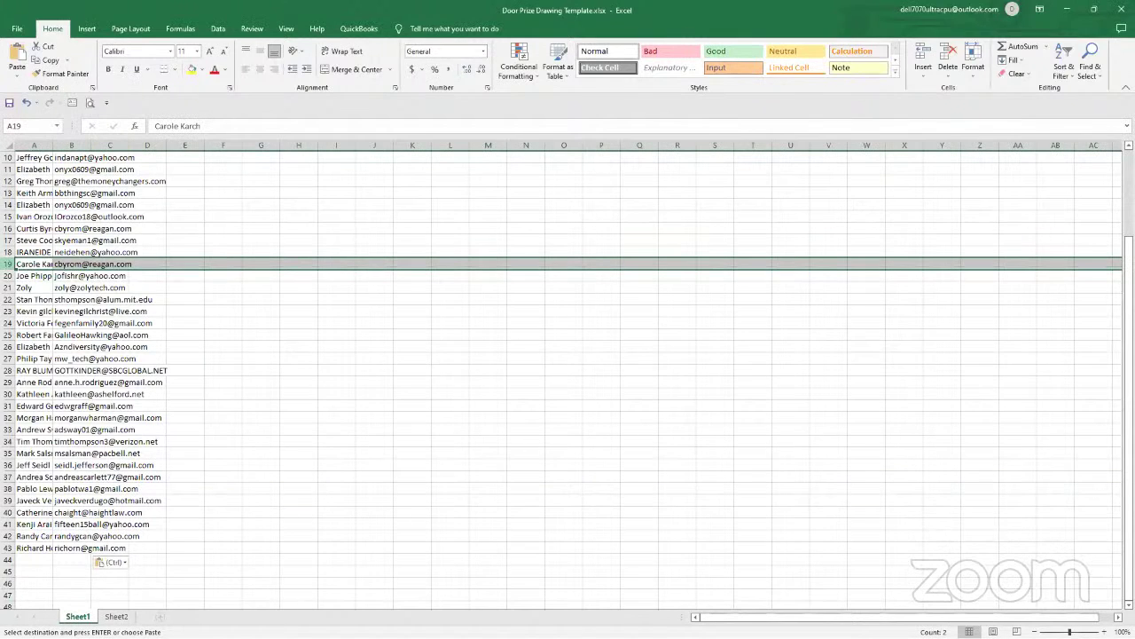
{"action": "right_click", "coordinate": [9, 264]}
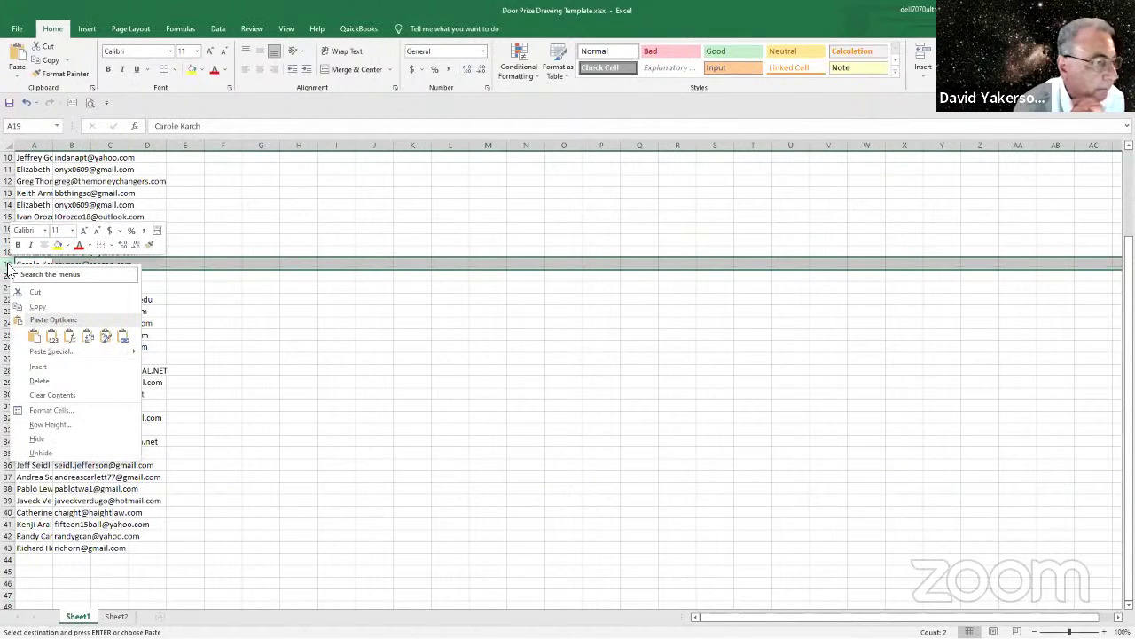
{"action": "left_click", "coordinate": [37, 384]}
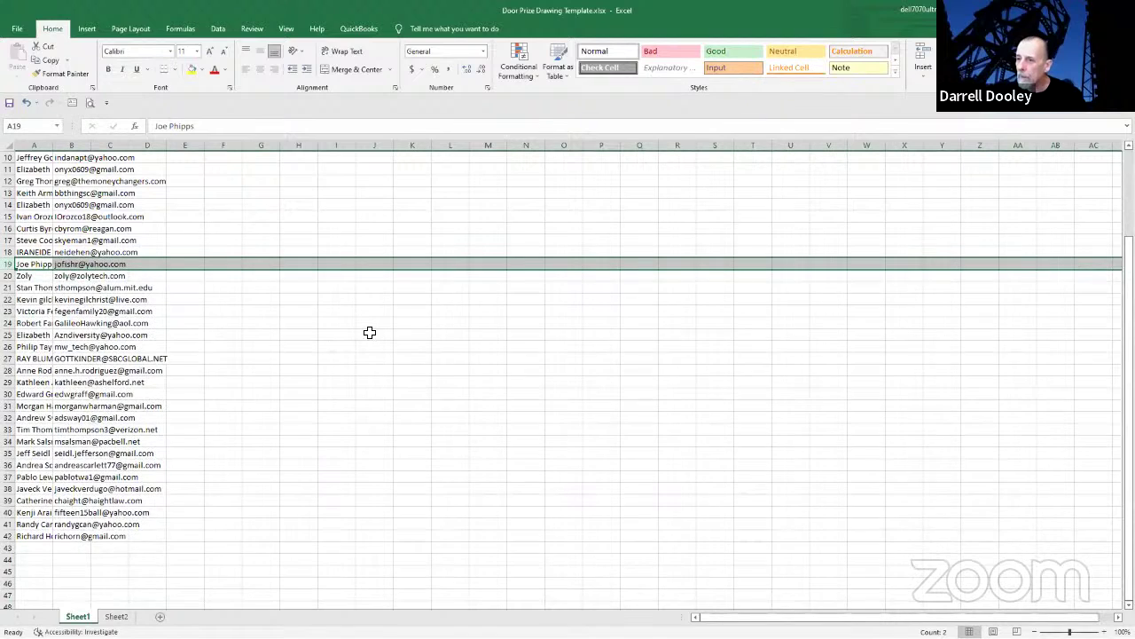
Widen column A to fit the full entrant names and delete row 33, which holds the newly drawn winner
{"action": "scroll", "coordinate": [369, 332], "scroll_direction": "up", "scroll_amount": 3}
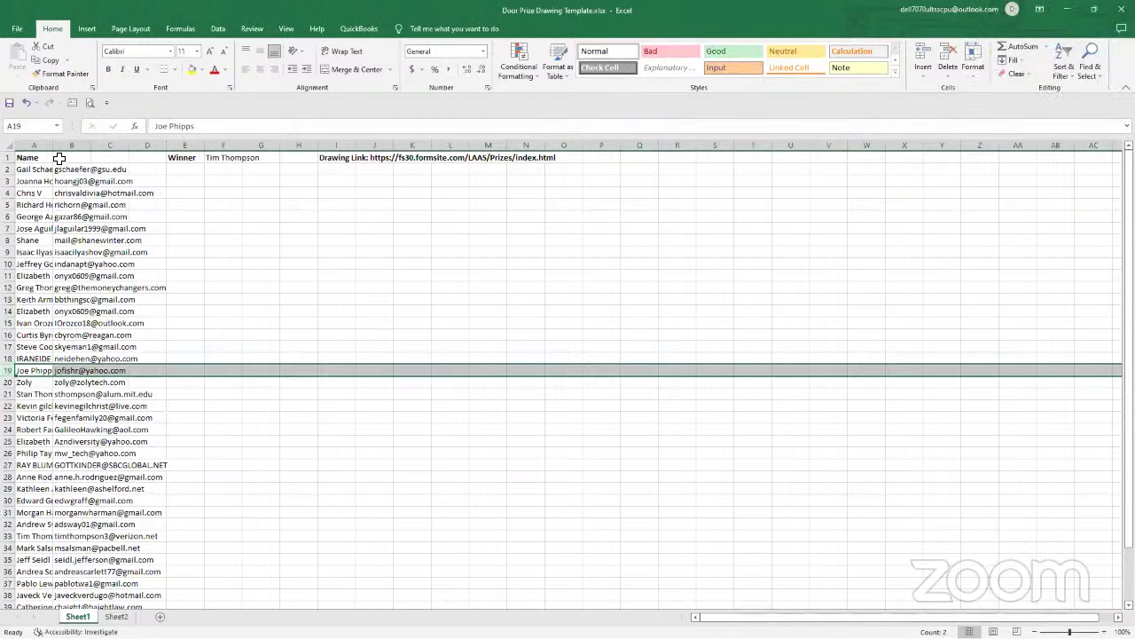
{"action": "left_click_drag", "start_coordinate": [53, 145], "coordinate": [99, 145]}
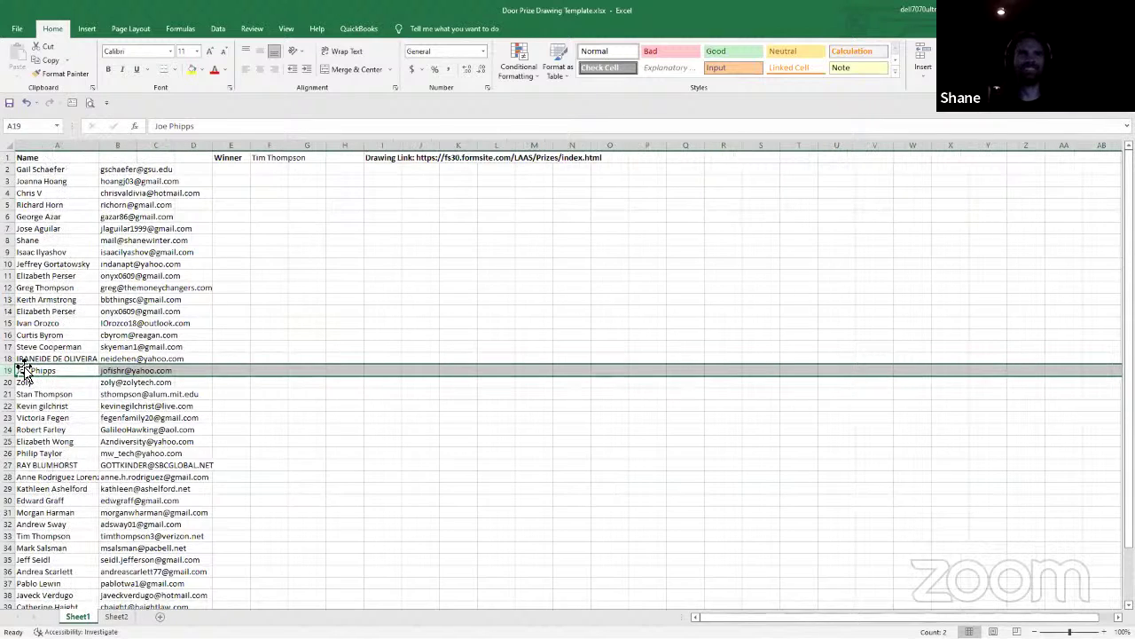
{"action": "scroll", "coordinate": [35, 396], "scroll_direction": "down", "scroll_amount": 7}
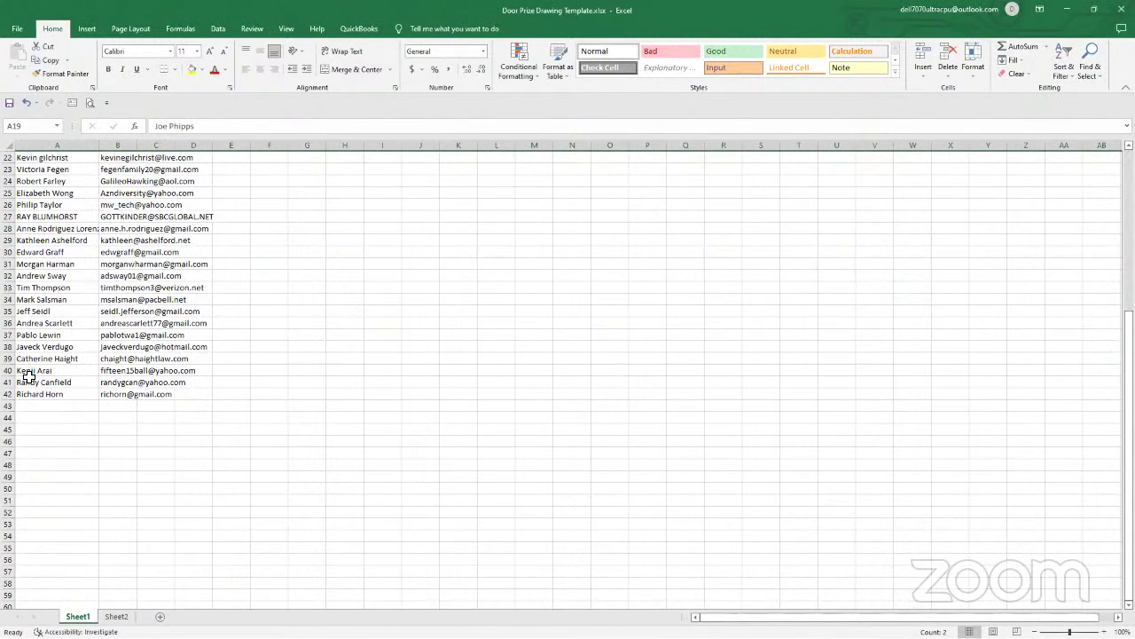
{"action": "left_click", "coordinate": [8, 287]}
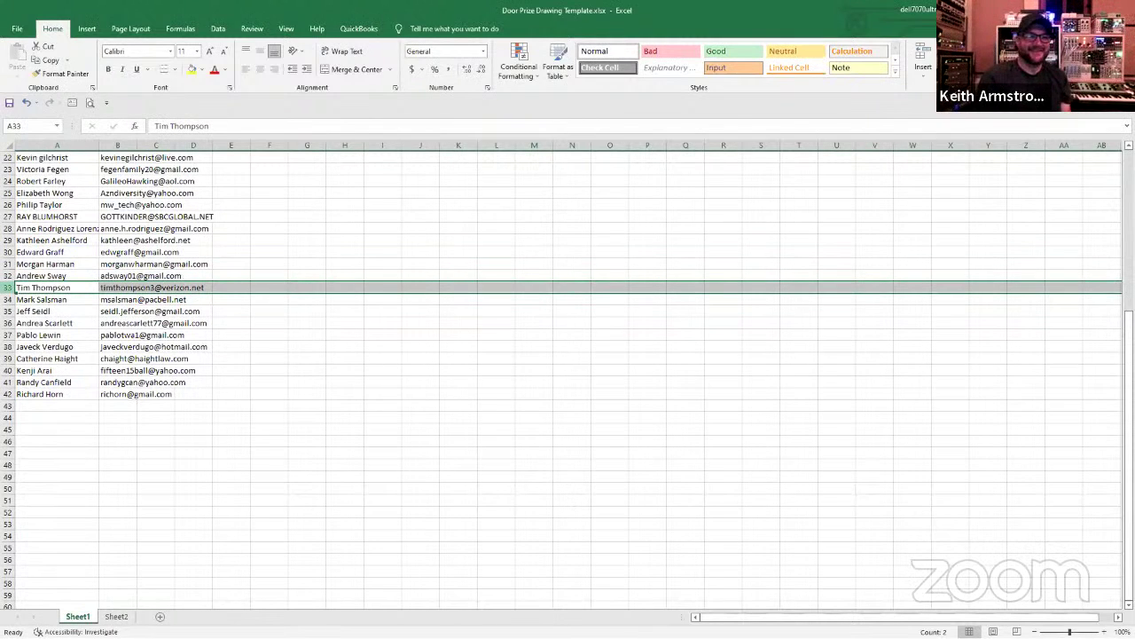
{"action": "right_click", "coordinate": [11, 292]}
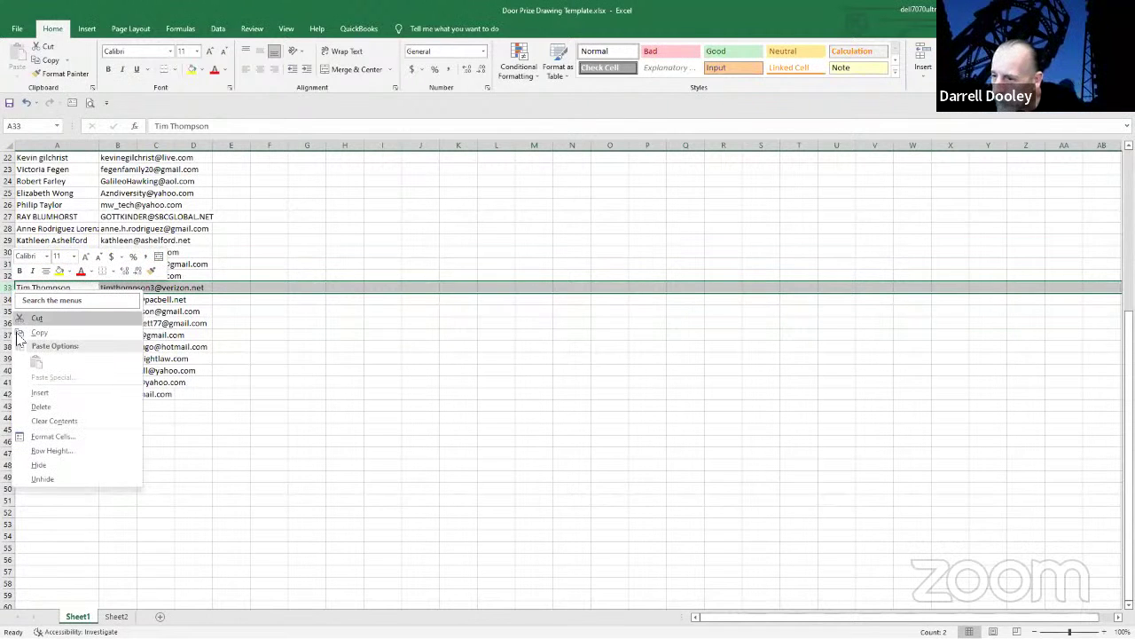
{"action": "left_click", "coordinate": [39, 407]}
Delete row 32, the entry of the winner now shown in F1, from the entrant list
{"action": "scroll", "coordinate": [346, 340], "scroll_direction": "up", "scroll_amount": 7}
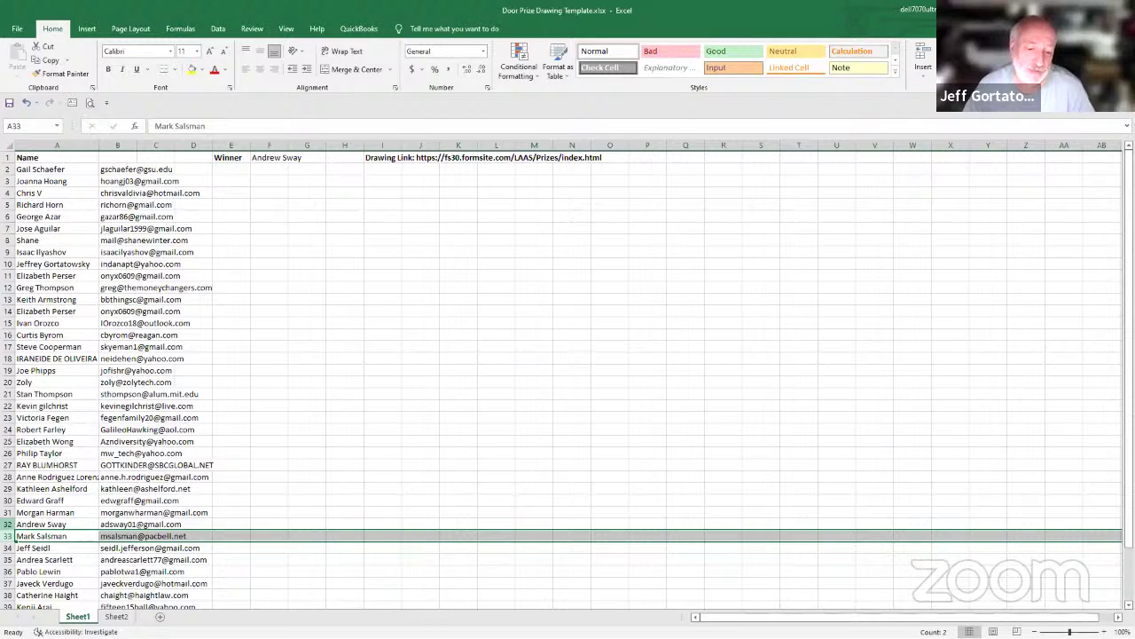
{"action": "left_click", "coordinate": [7, 523]}
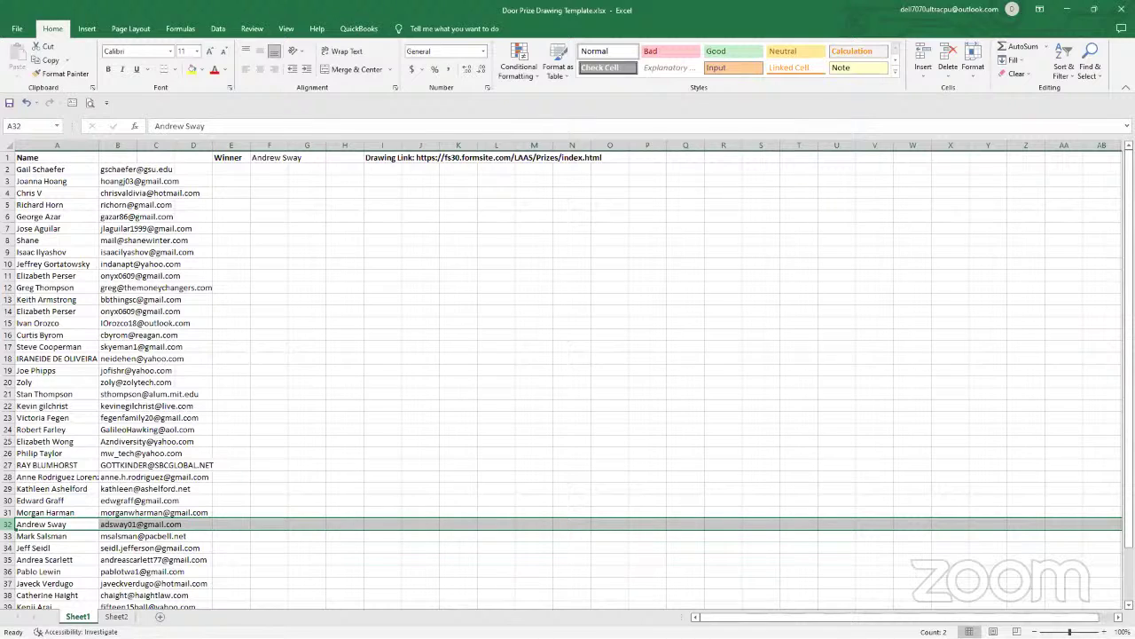
{"action": "right_click", "coordinate": [10, 525]}
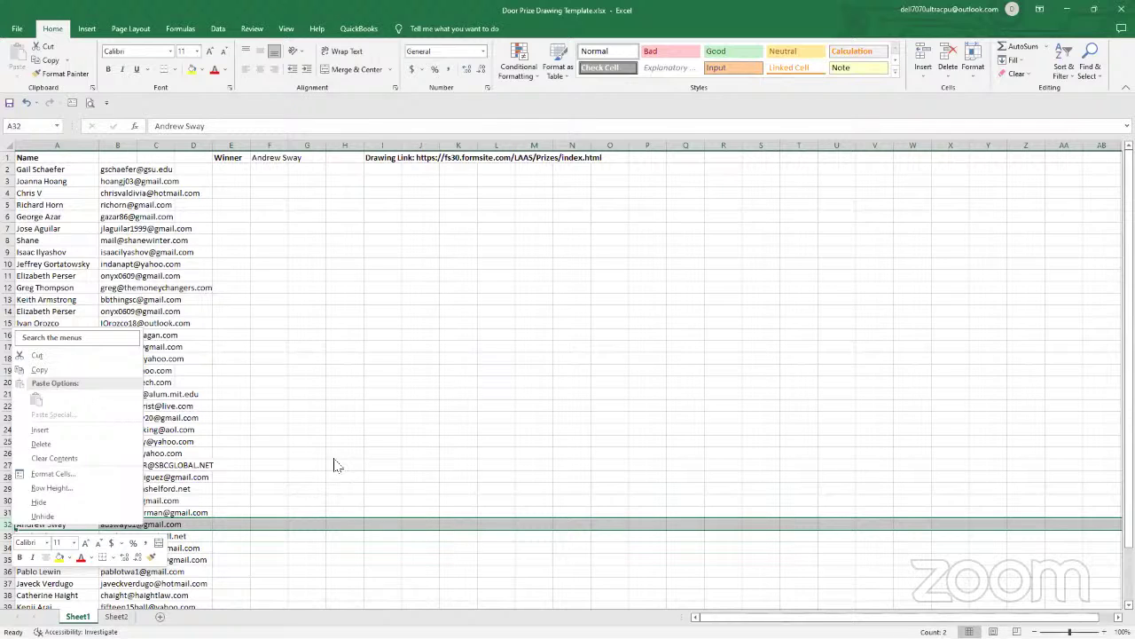
{"action": "left_click", "coordinate": [451, 456]}
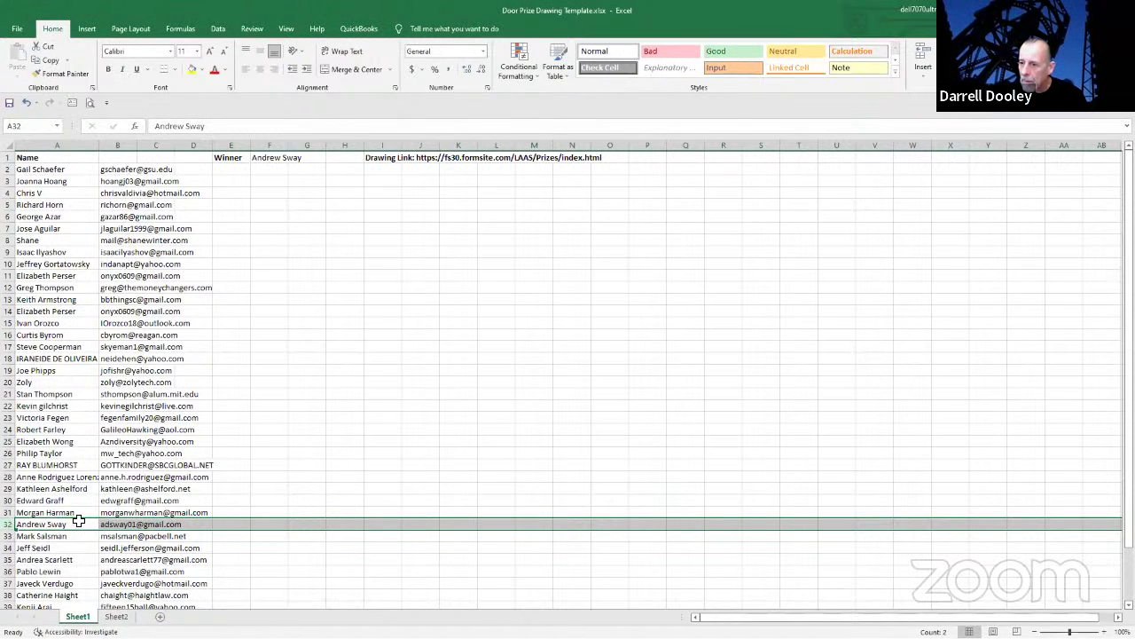
{"action": "right_click", "coordinate": [10, 525]}
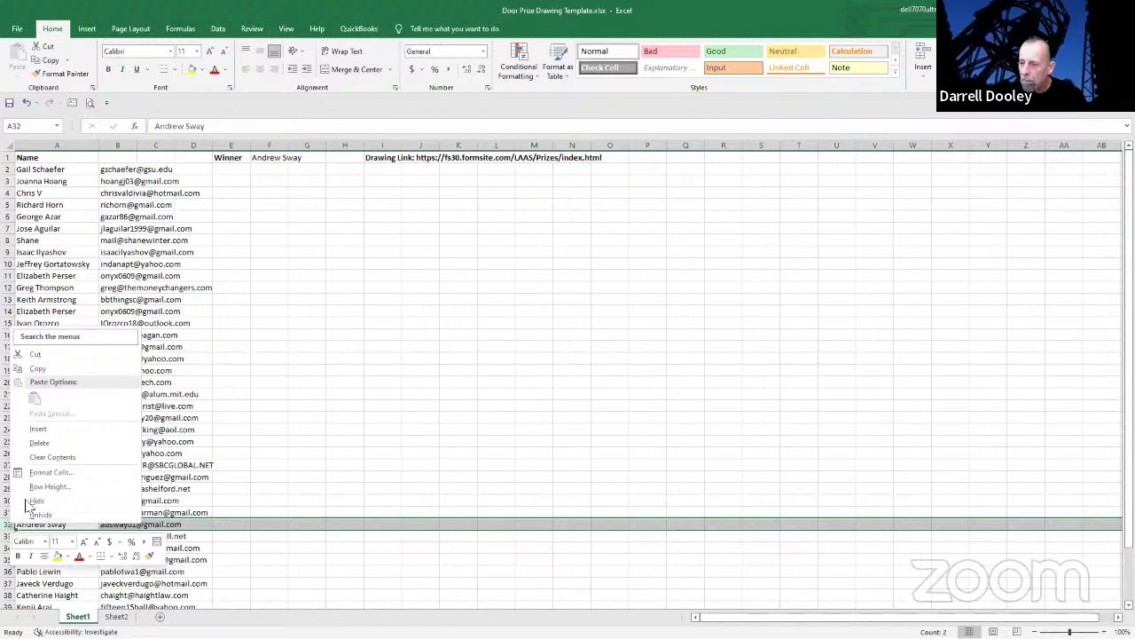
{"action": "left_click", "coordinate": [40, 442]}
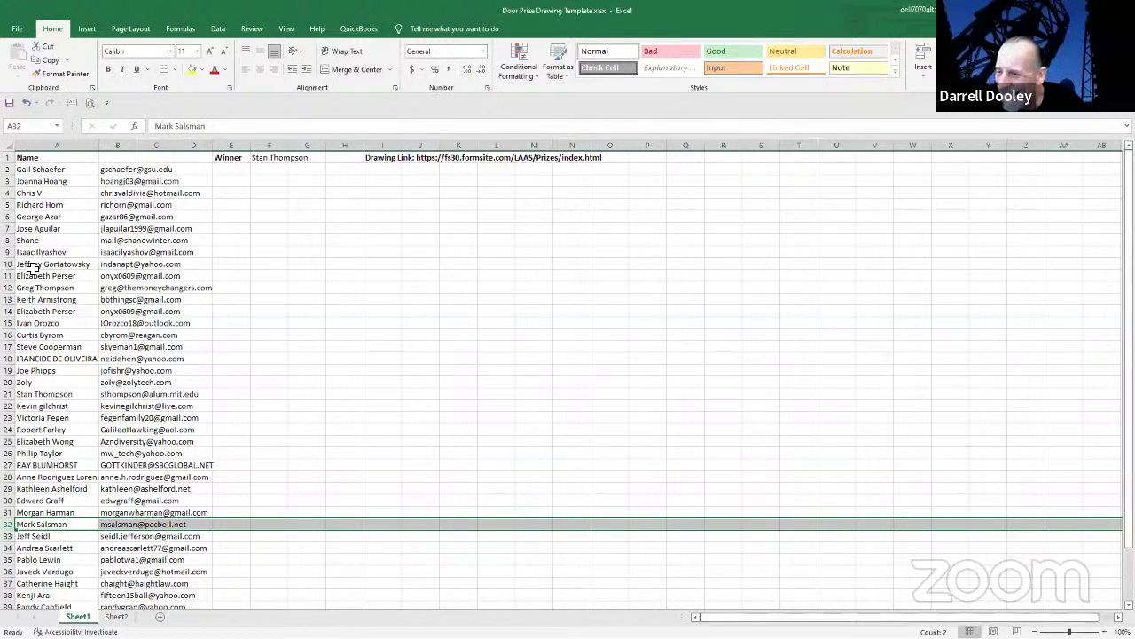
Delete row 21, the next drawn winner's entry, from the entrant list
{"action": "scroll", "coordinate": [26, 289], "scroll_direction": "down", "scroll_amount": 3}
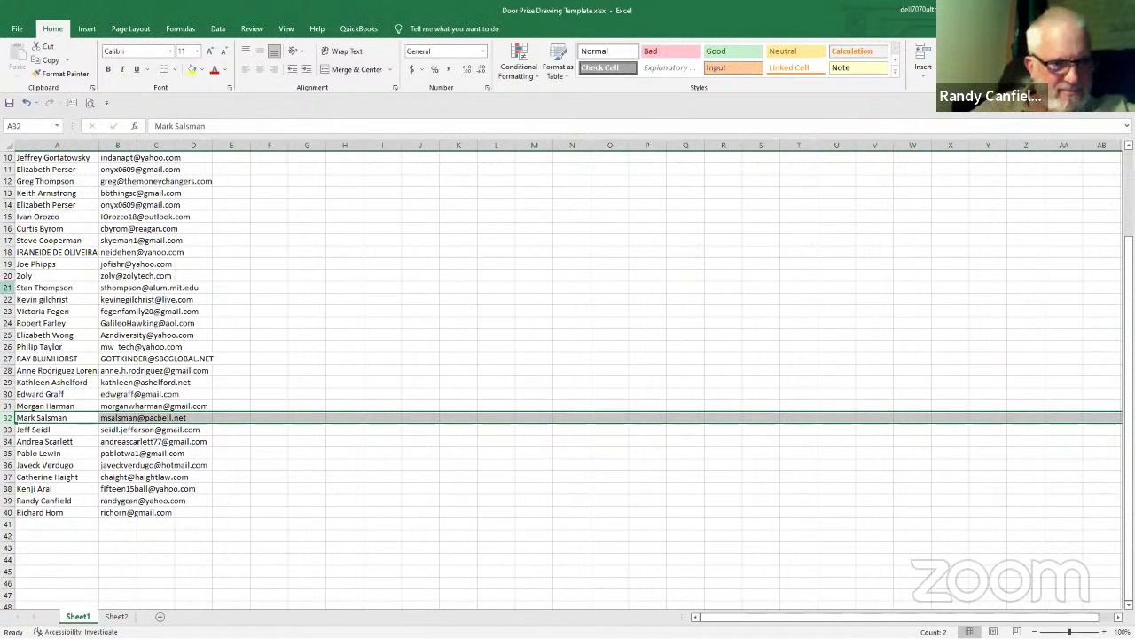
{"action": "right_click", "coordinate": [8, 289]}
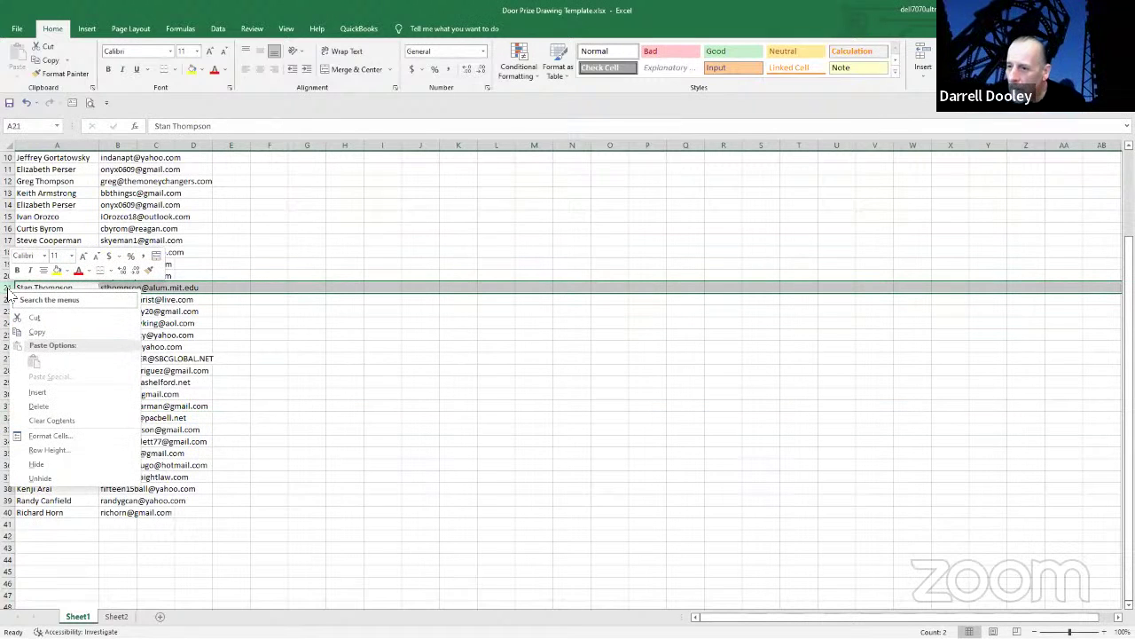
{"action": "left_click", "coordinate": [39, 405]}
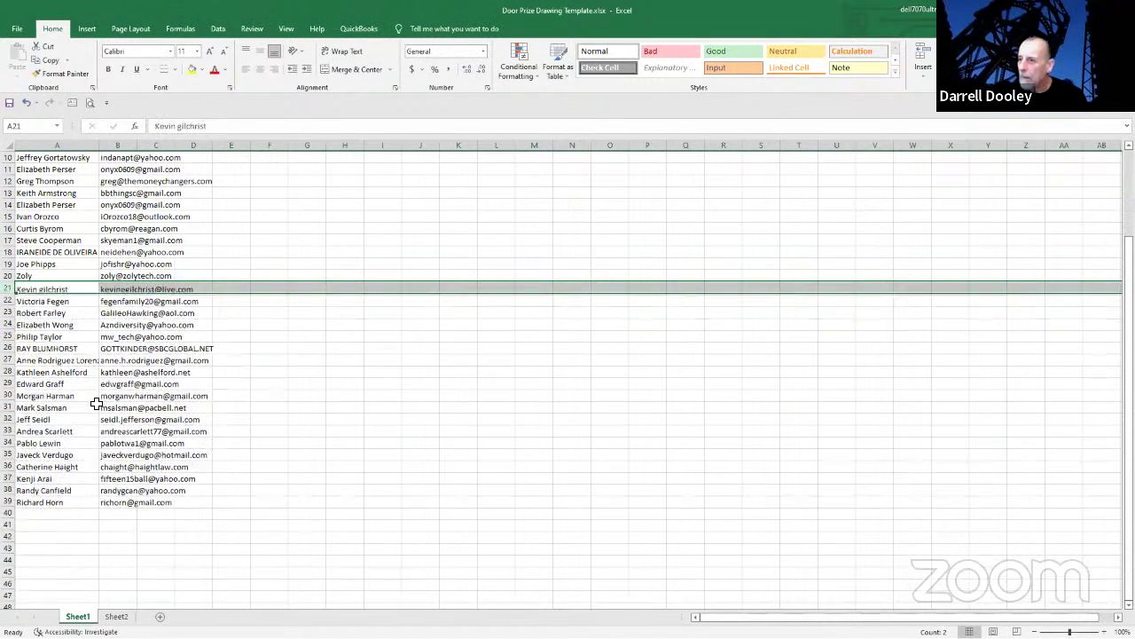
Clear all remaining entrant data from A2:F39 and select cell A2
{"action": "scroll", "coordinate": [303, 394], "scroll_direction": "up", "scroll_amount": 3}
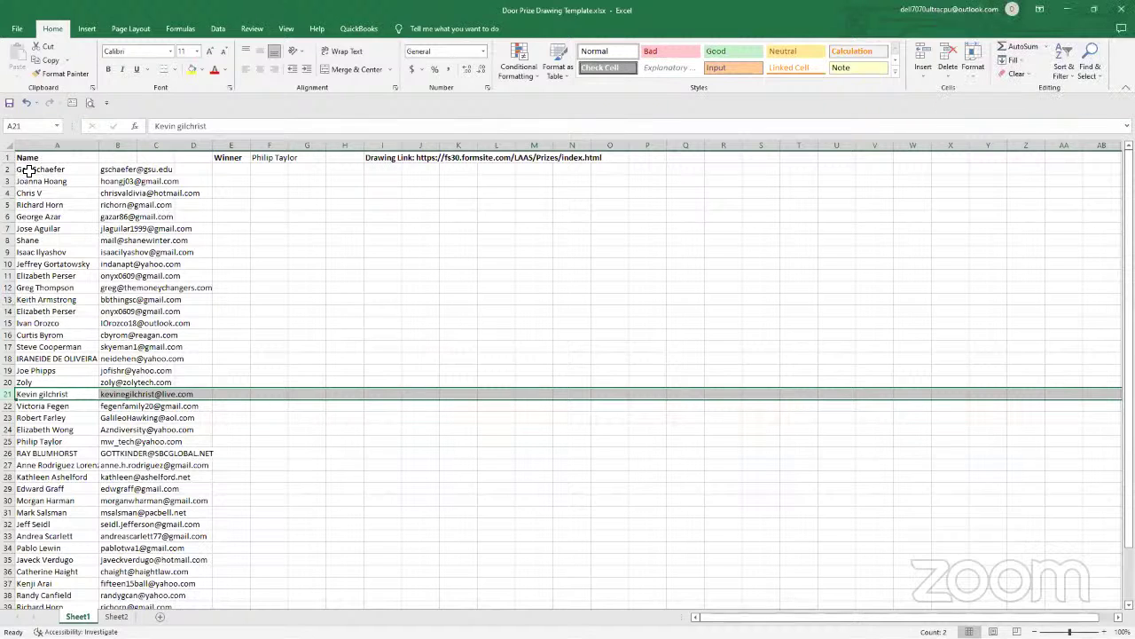
{"action": "left_click_drag", "start_coordinate": [29, 171], "coordinate": [266, 540]}
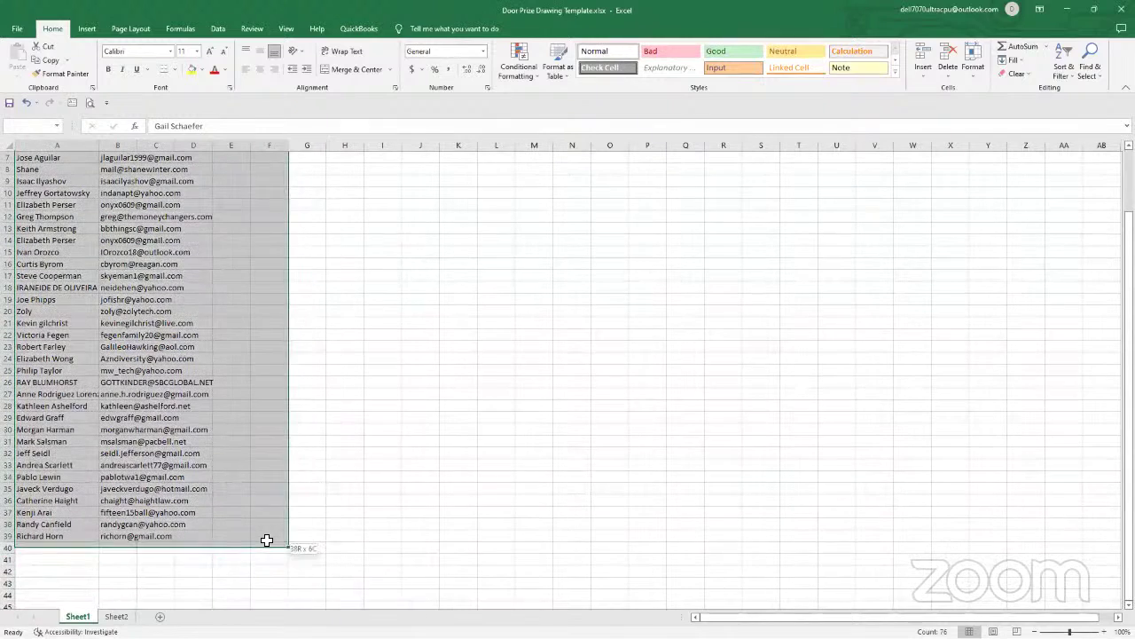
{"action": "scroll", "coordinate": [266, 539], "scroll_direction": "up", "scroll_amount": 2}
{"action": "key", "text": "Delete"}
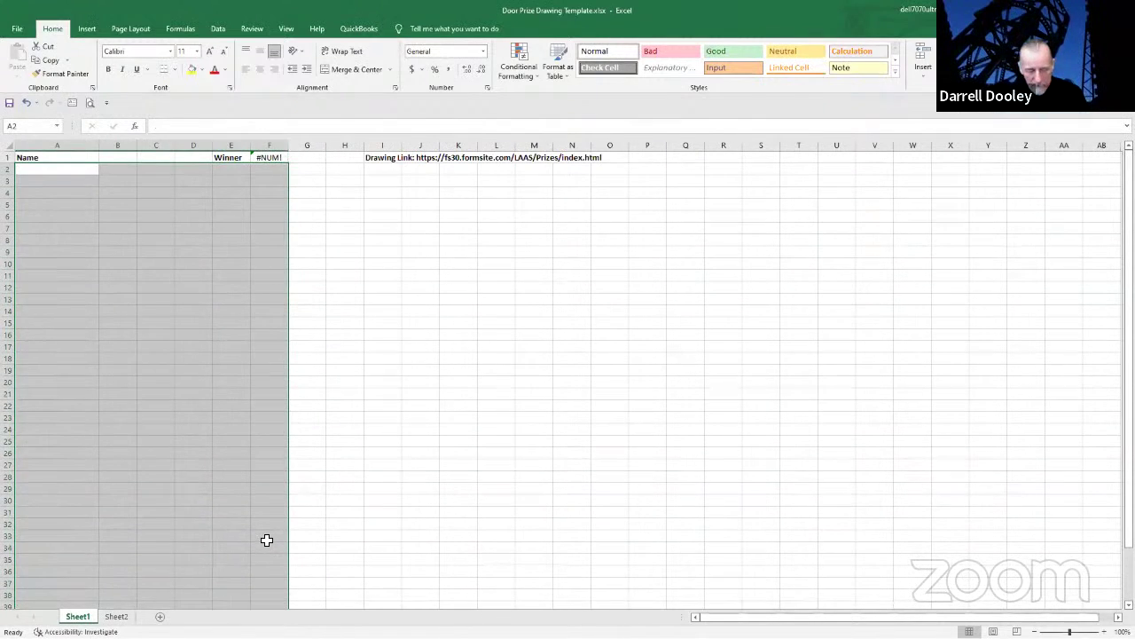
{"action": "left_click", "coordinate": [266, 539]}
{"action": "left_click", "coordinate": [35, 170]}
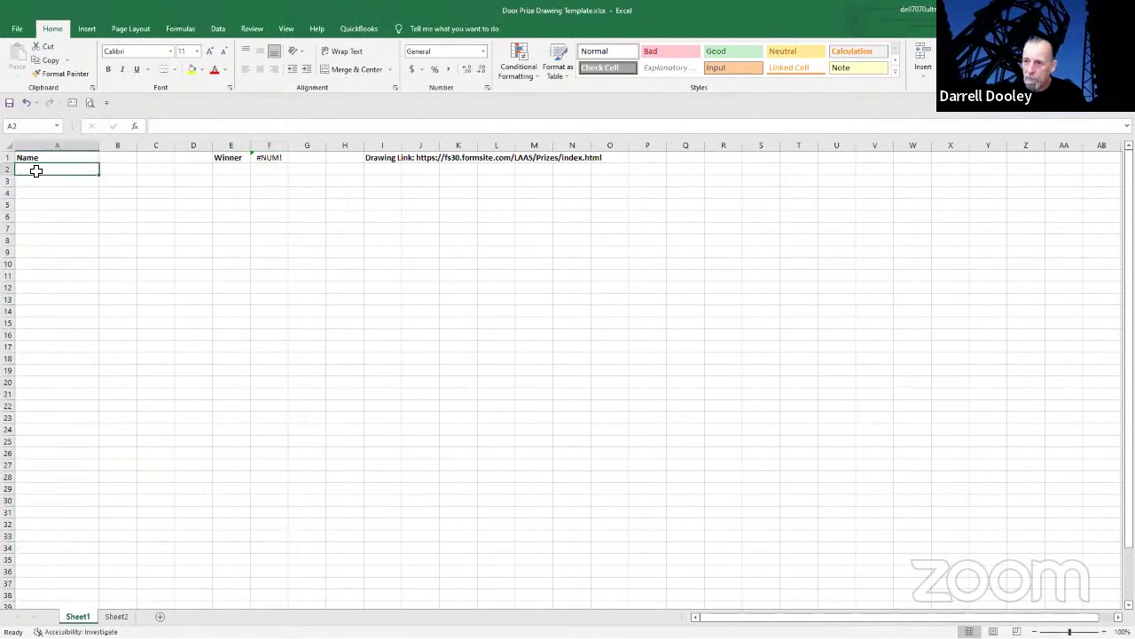